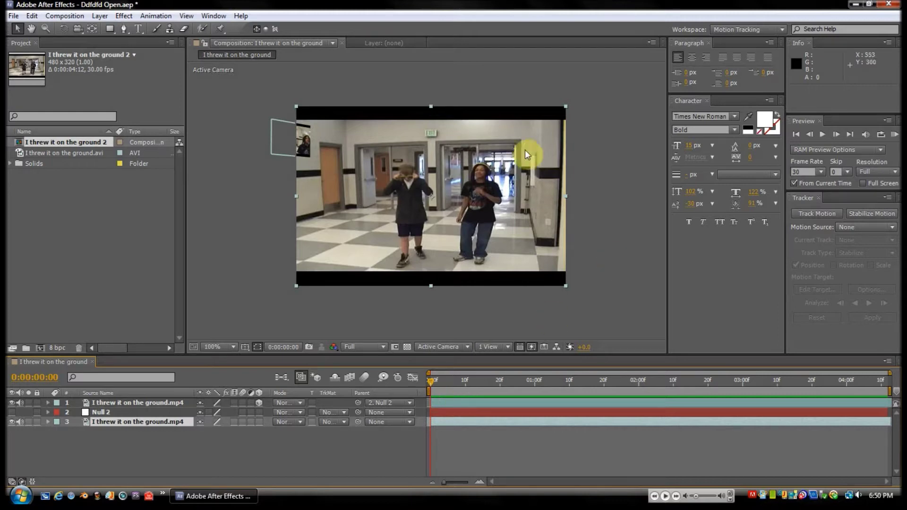
Step: Preview the hallway clip, scrubbing to 0:00:01:20 and back to the first frame at 100%
key("space")
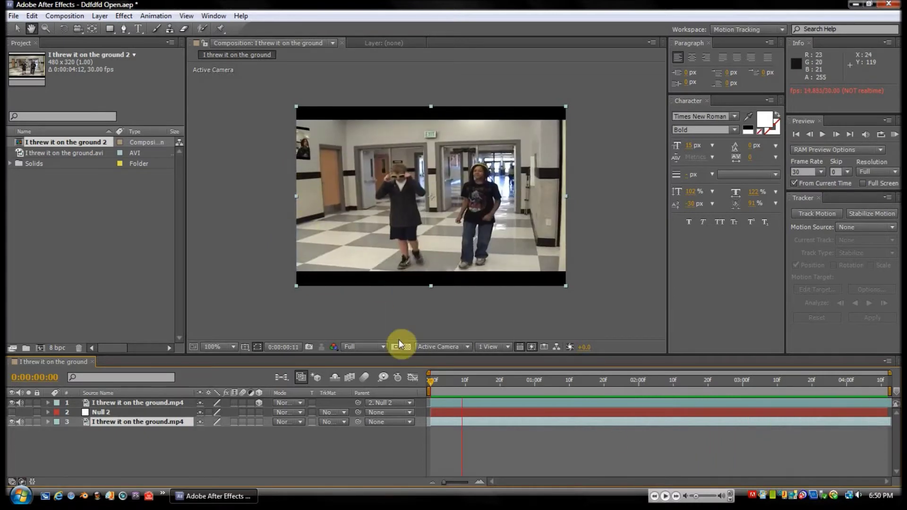
key("v")
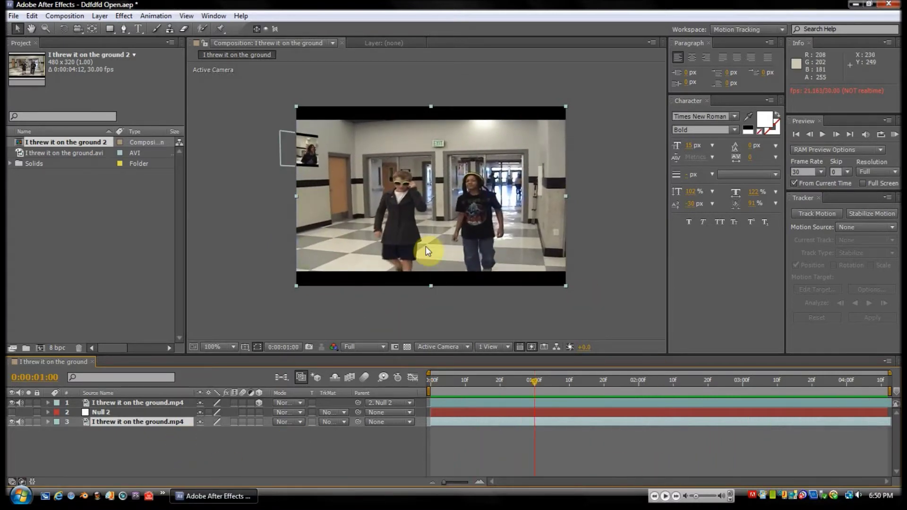
scroll(450, 165, "up", 2)
left_click(463, 165)
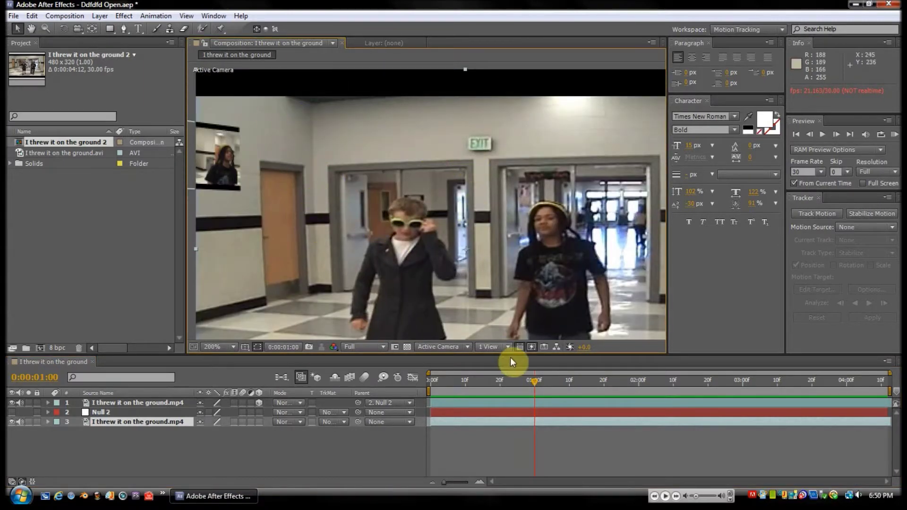
left_click_drag(536, 378, 603, 380)
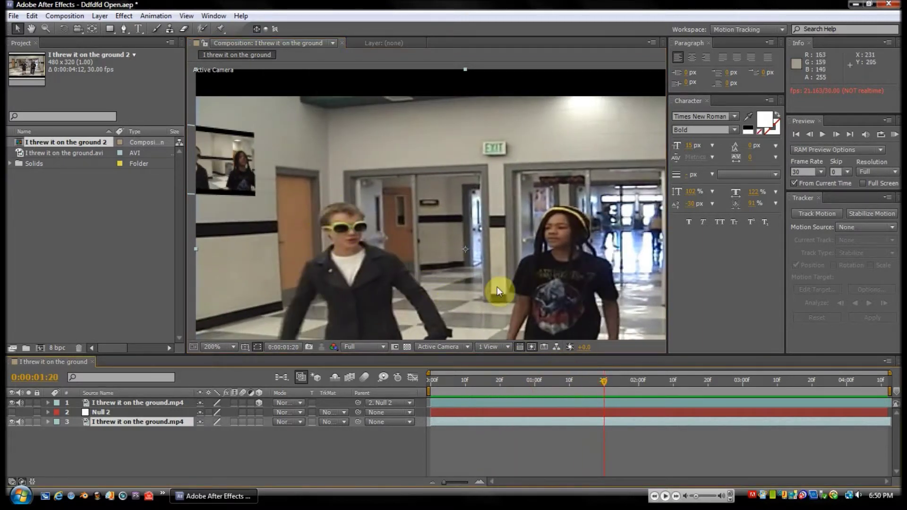
left_click_drag(596, 381, 409, 392)
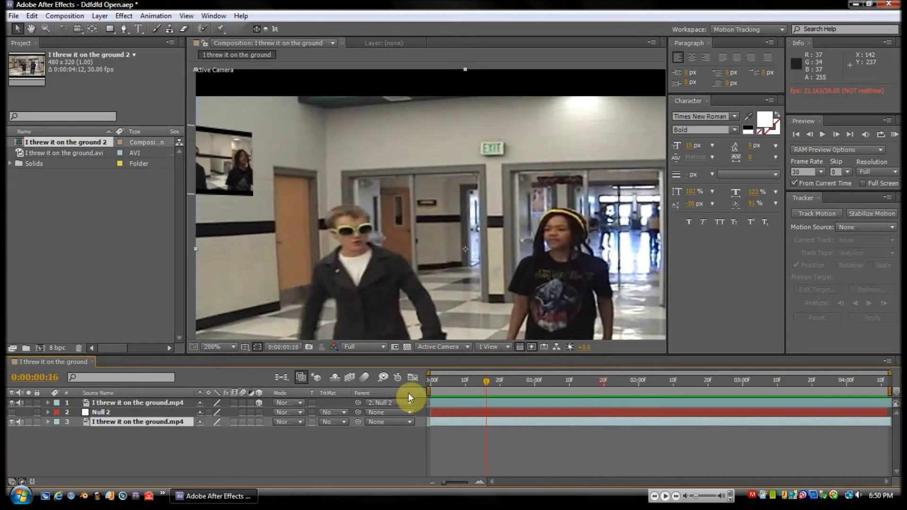
key("comma")
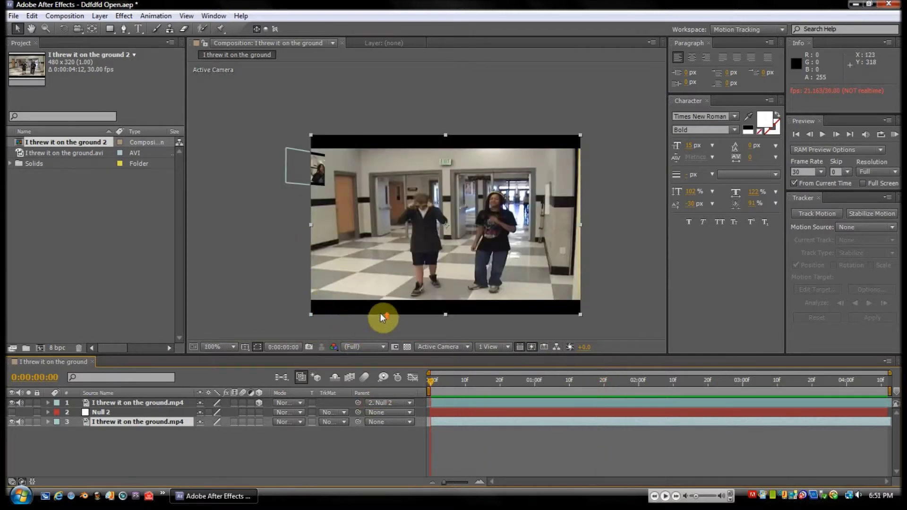
Step: Reposition the video in the view, replay the preview and step forward a few frames
left_click_drag(381, 313, 346, 307)
scroll(406, 290, "up", 2)
scroll(406, 290, "down", 2)
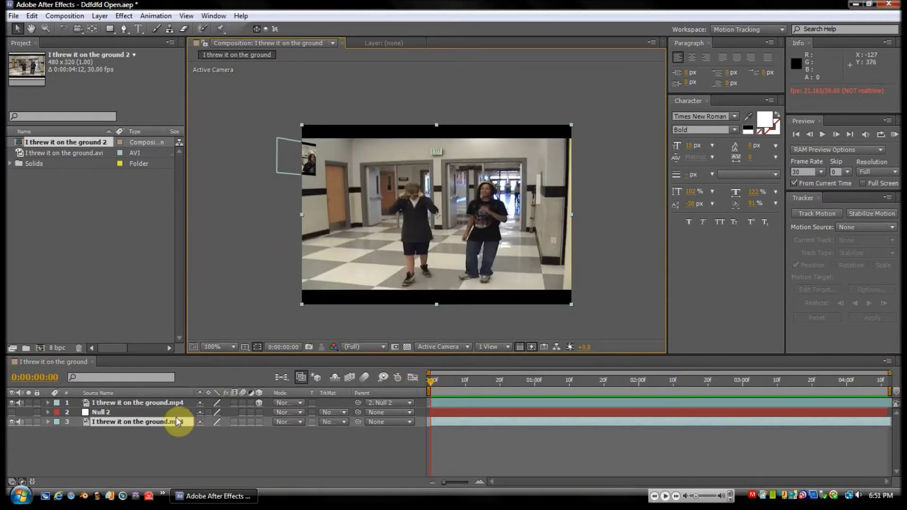
key("space")
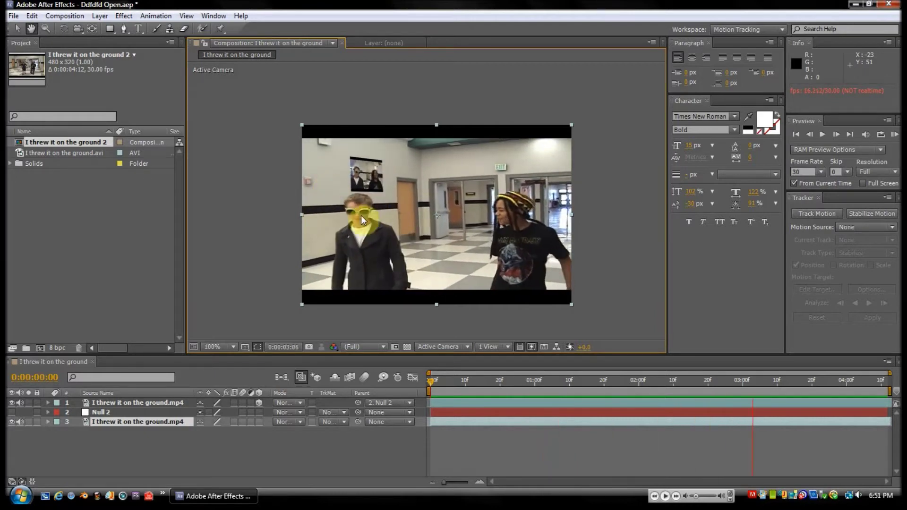
key("space")
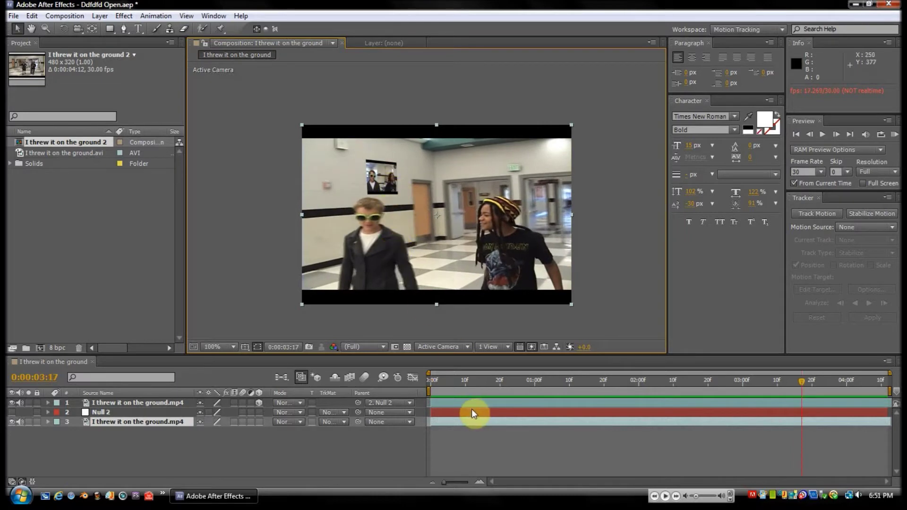
key("Page_Down")
key("Page_Down")
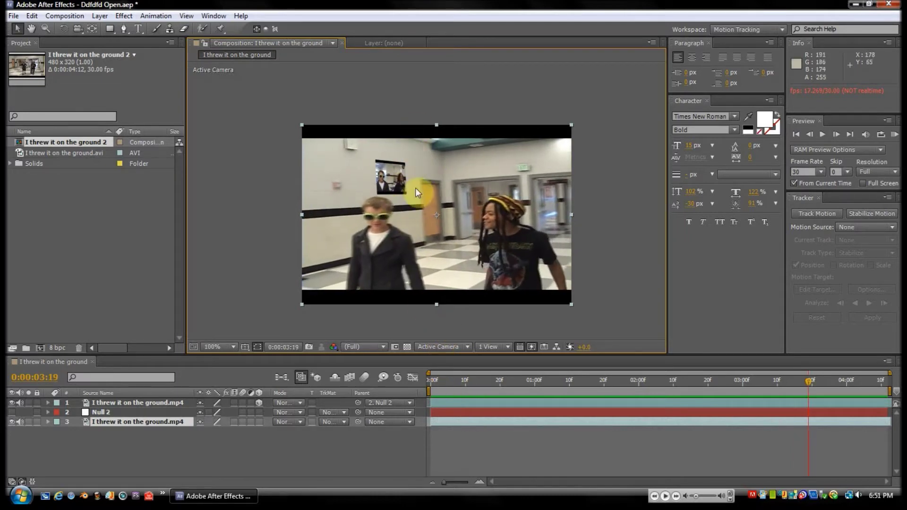
key("Page_Down")
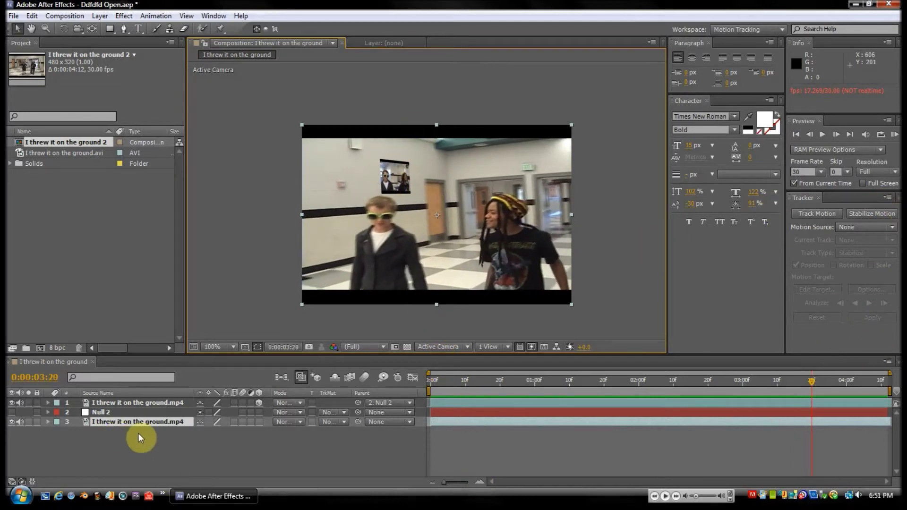
Step: Create a new composition from the hallway .avi clip and preview it
left_click(55, 201)
left_click_drag(60, 151, 39, 350)
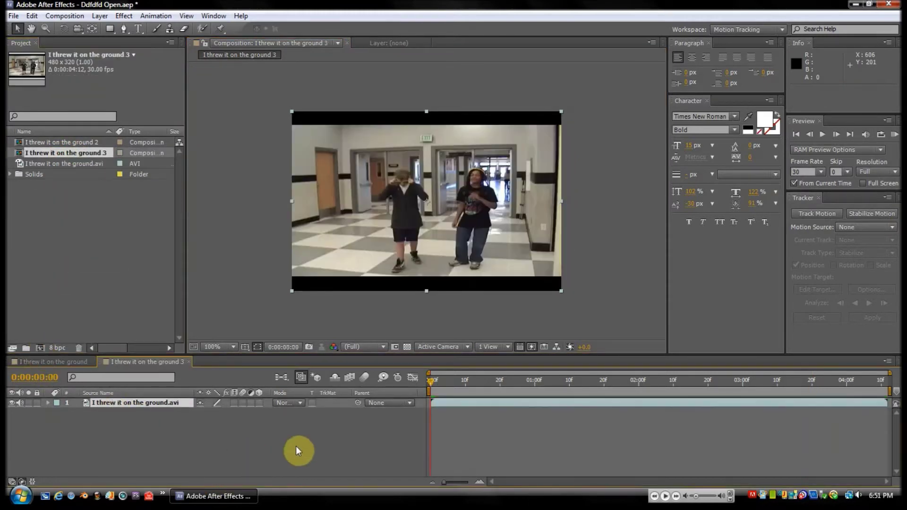
key("KP_0")
key("KP_0")
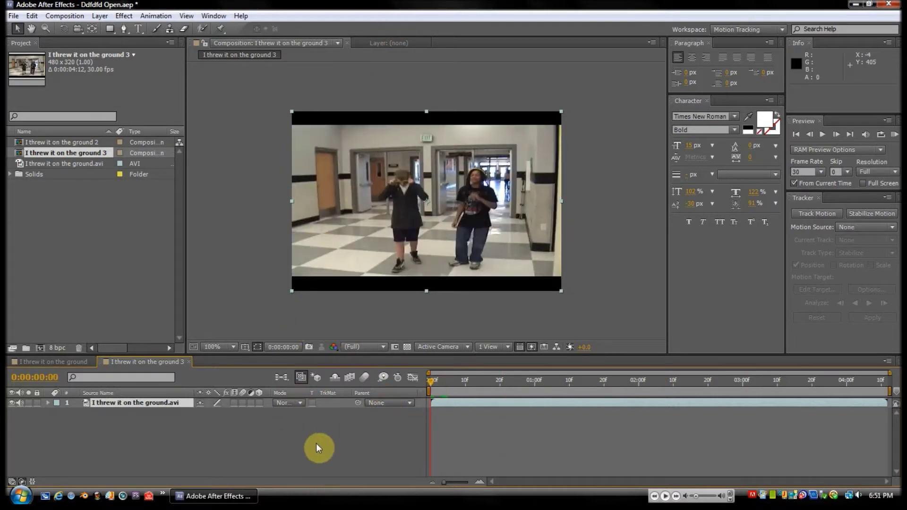
Step: Add a null object layer through Layer > New > Null Object
right_click(305, 440)
left_click(204, 448)
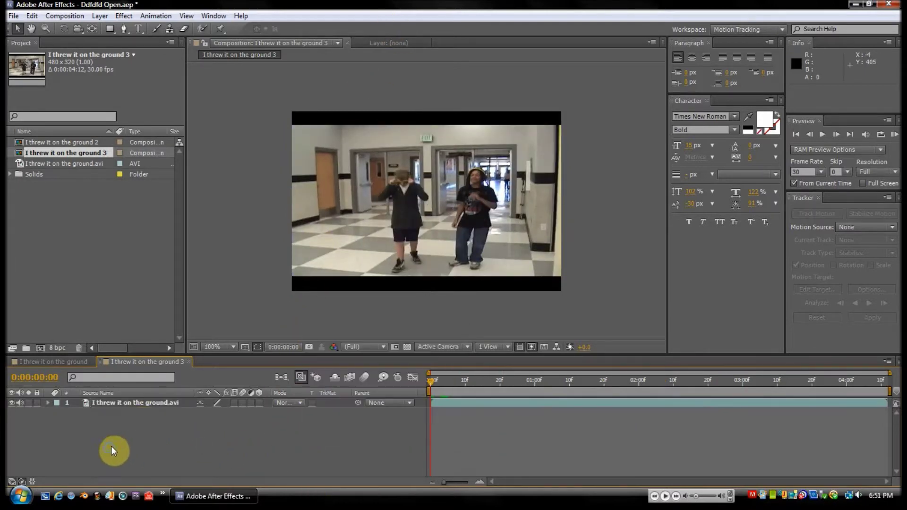
right_click(244, 454)
mouse_move(278, 346)
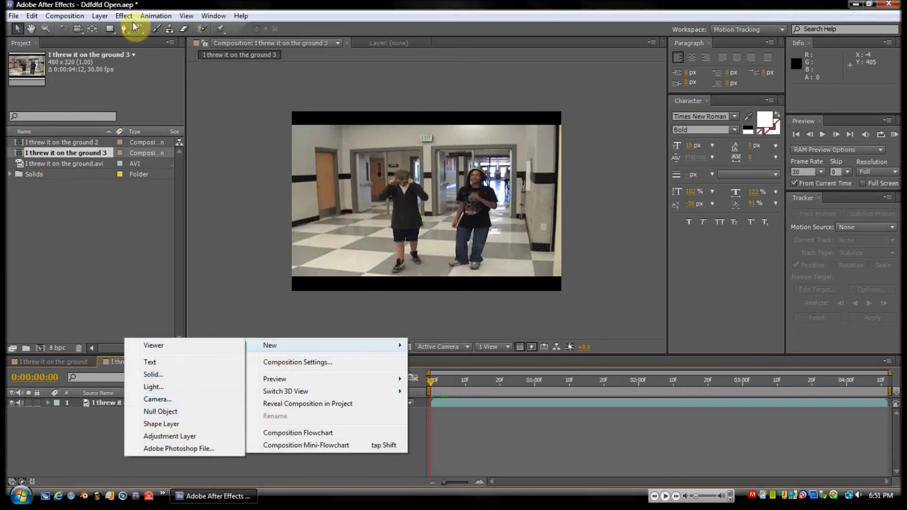
left_click(33, 451)
left_click(100, 15)
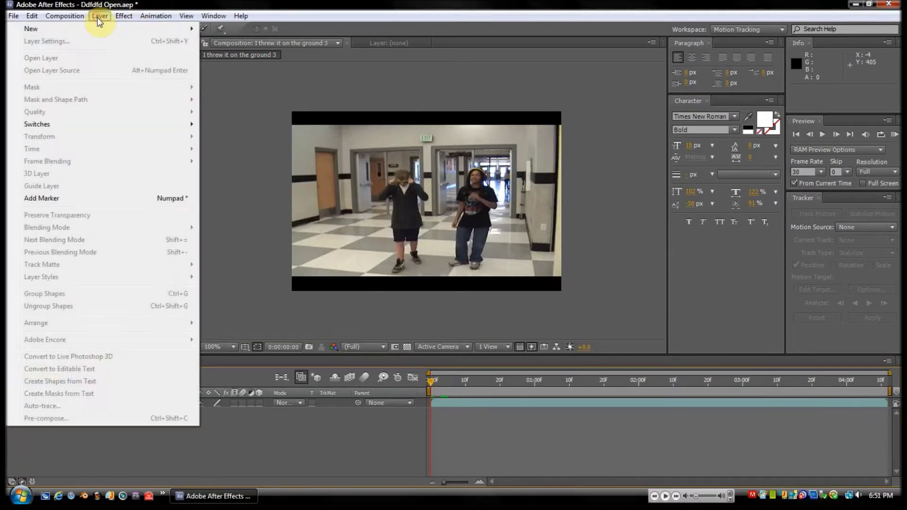
mouse_move(97, 28)
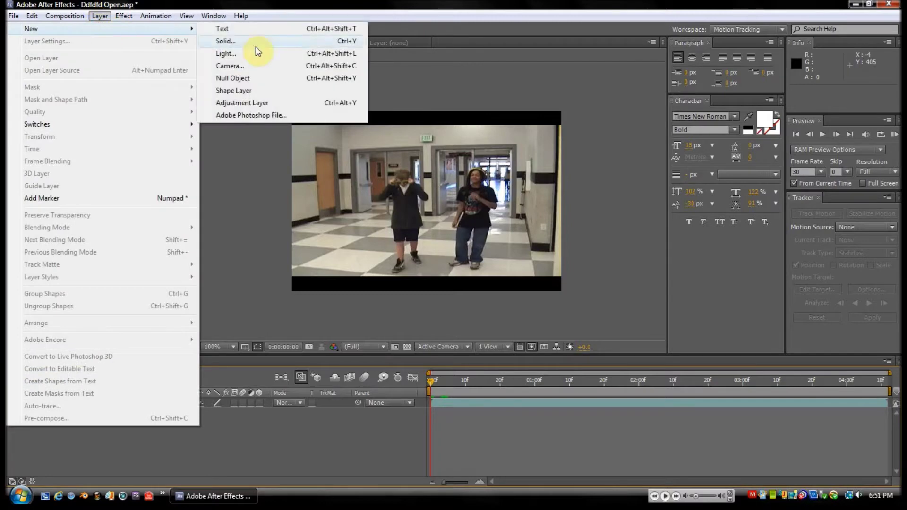
left_click(238, 80)
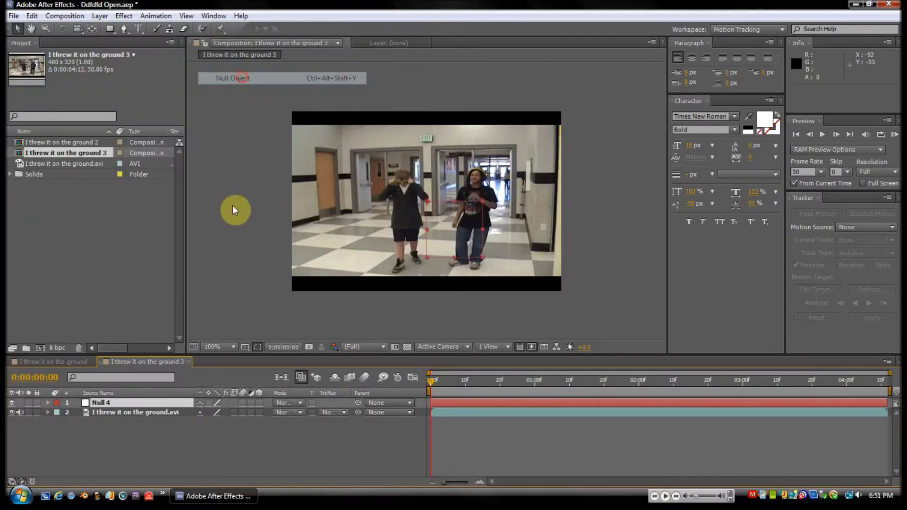
Step: Rename the null layer to 'Tracking Data'
right_click(137, 407)
left_click(166, 401)
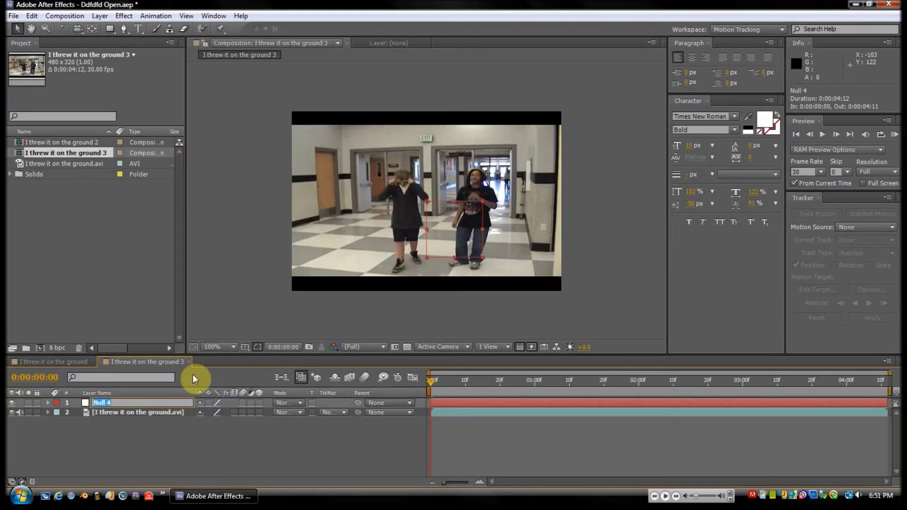
type("Tracking Data")
key("Return")
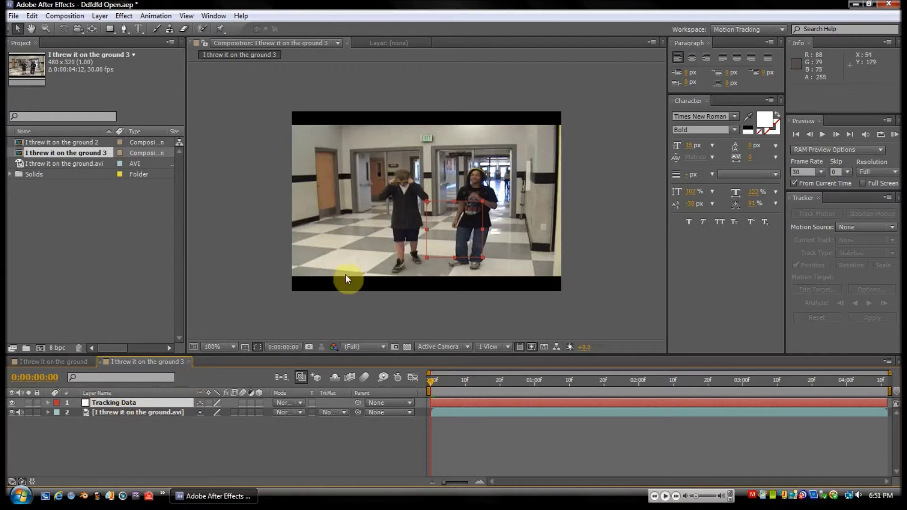
left_click_drag(425, 218, 371, 202)
key("period")
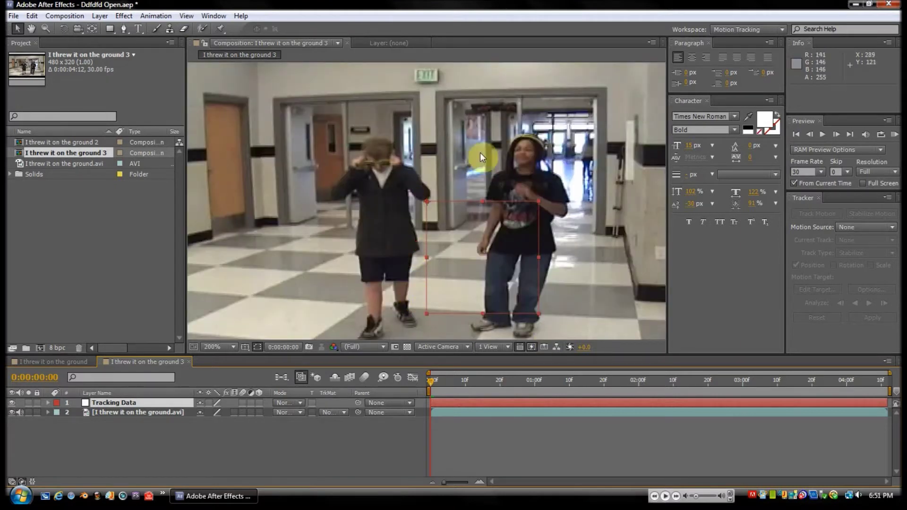
key("comma")
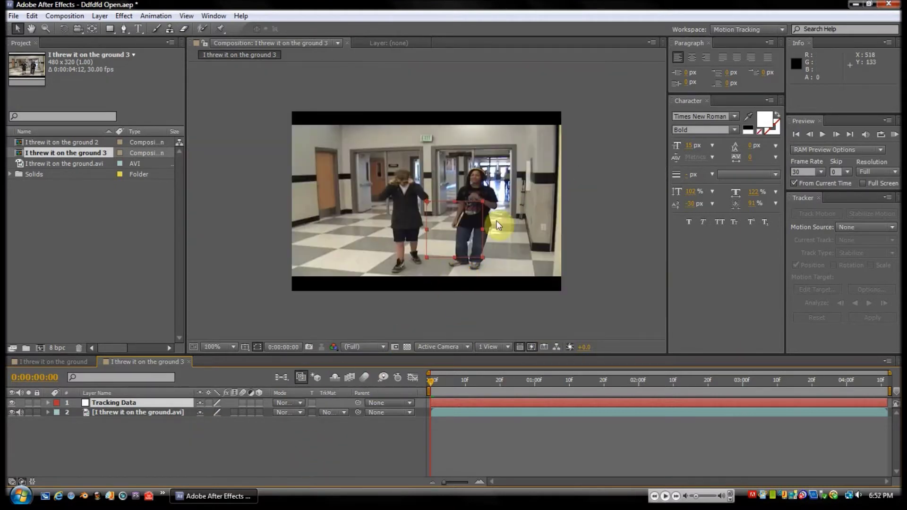
key("space")
left_click_drag(823, 399, 450, 467)
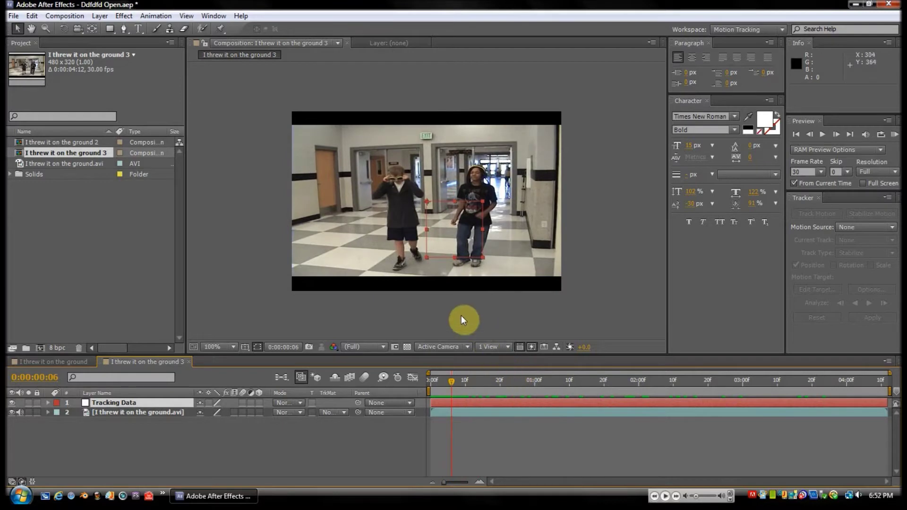
left_click(280, 460)
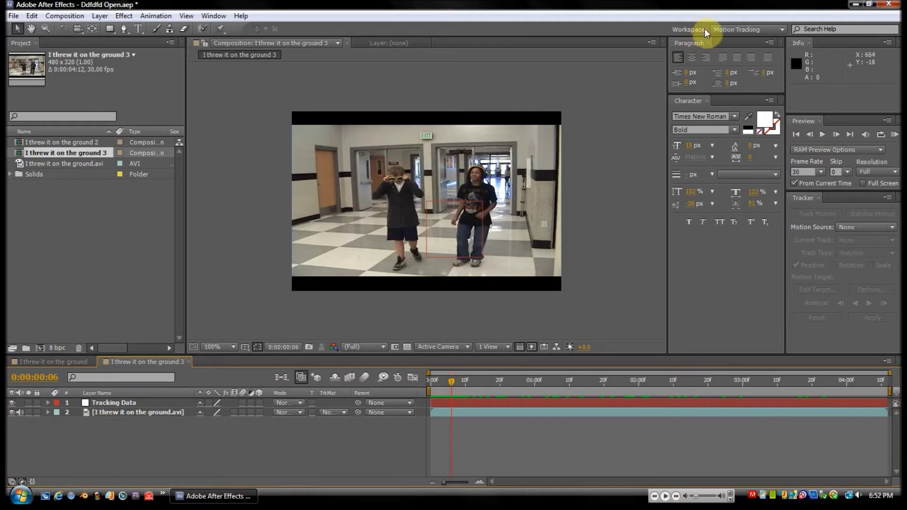
left_click(734, 29)
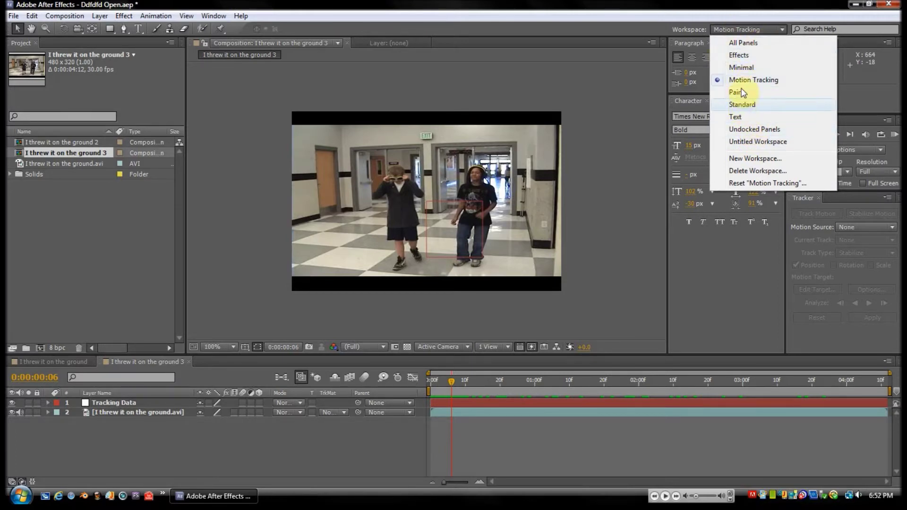
left_click(753, 81)
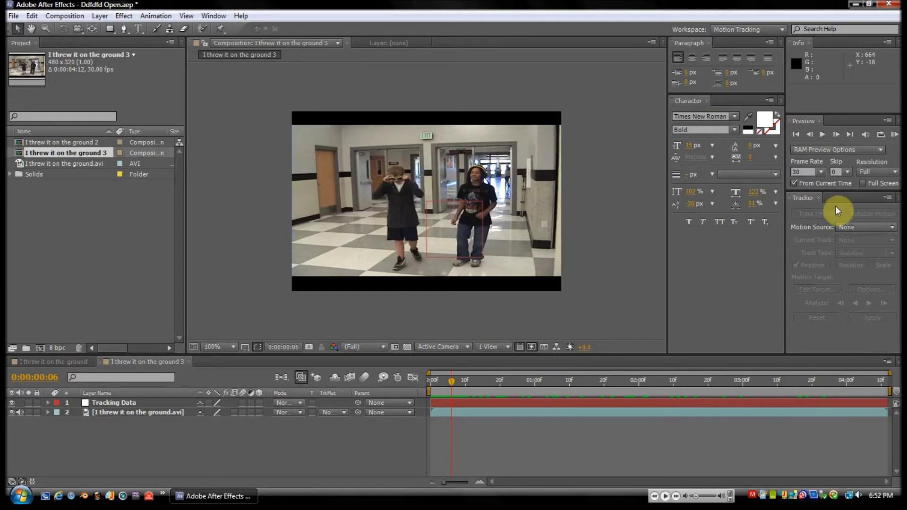
left_click(206, 18)
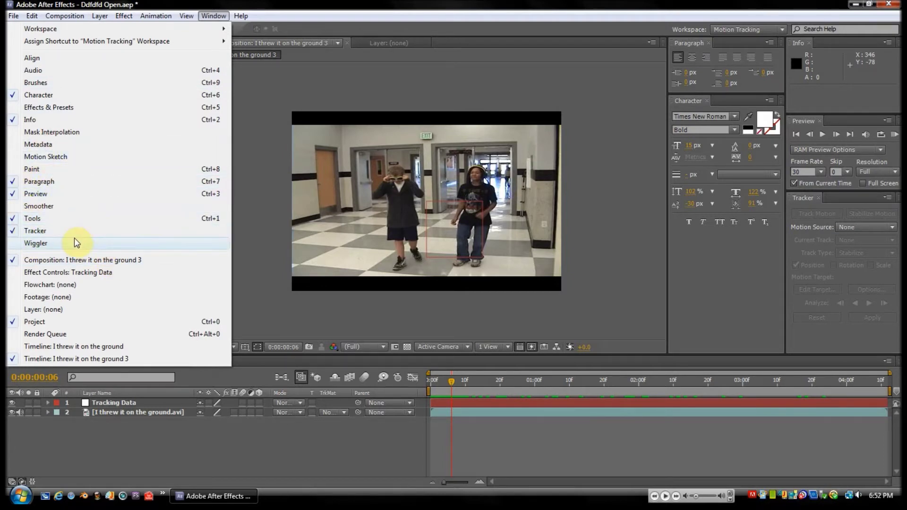
left_click(288, 457)
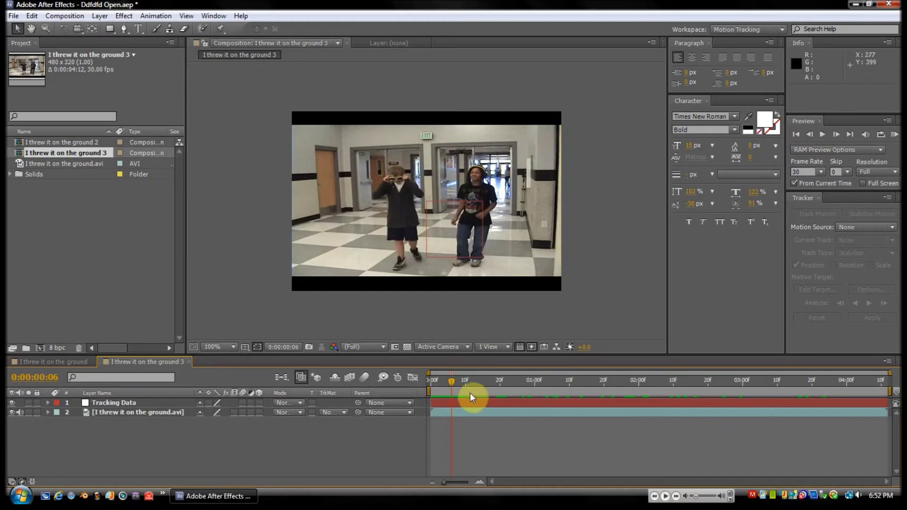
left_click_drag(458, 384, 421, 412)
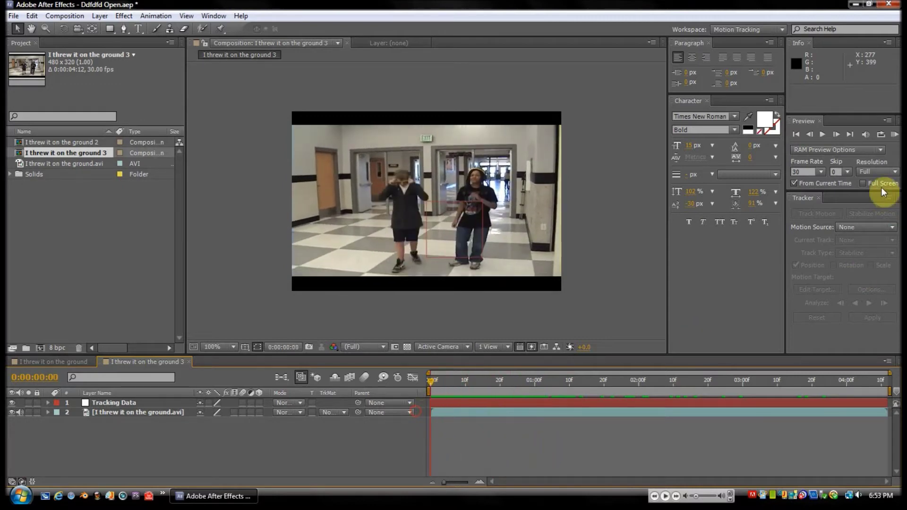
left_click(118, 409)
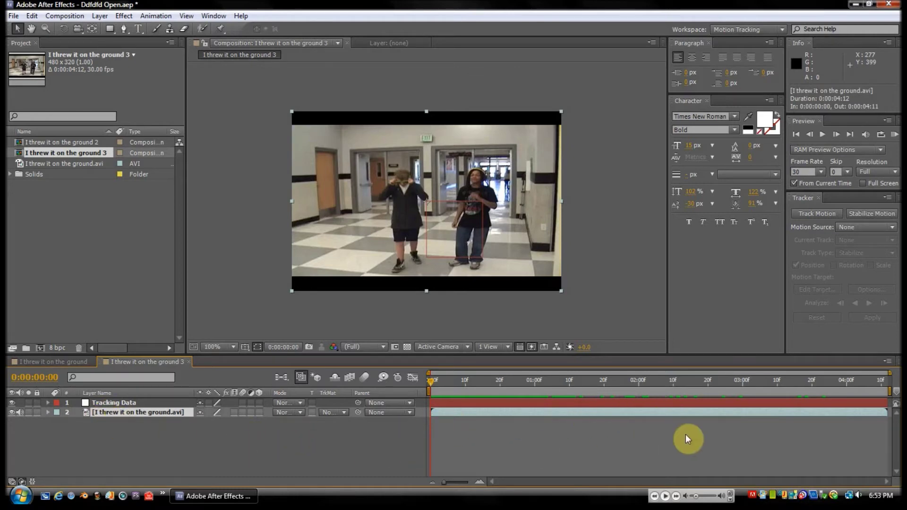
Step: Start Track Motion on the video layer and magnify the Layer viewer to 200%
left_click(816, 213)
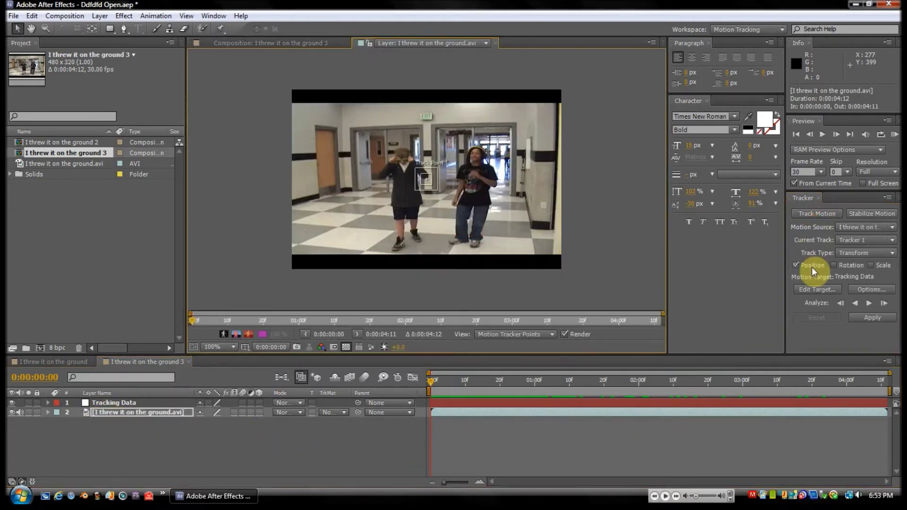
key("period")
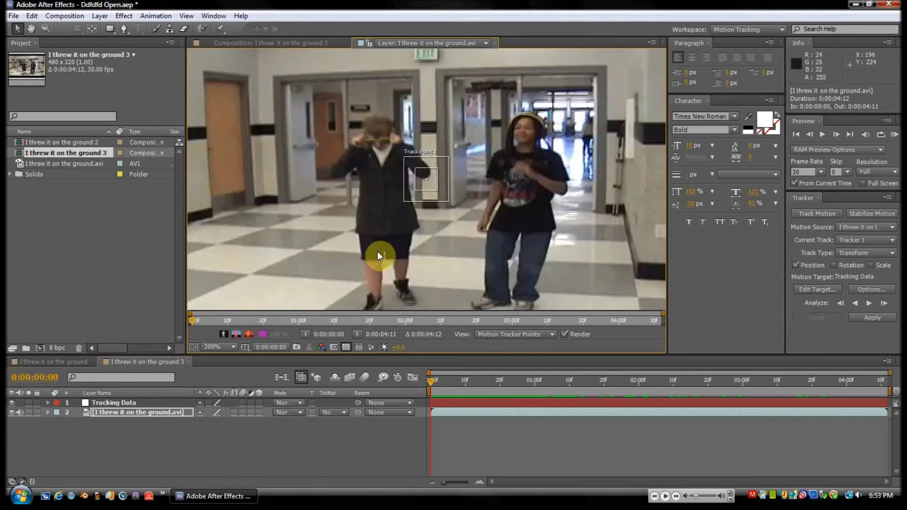
key("period")
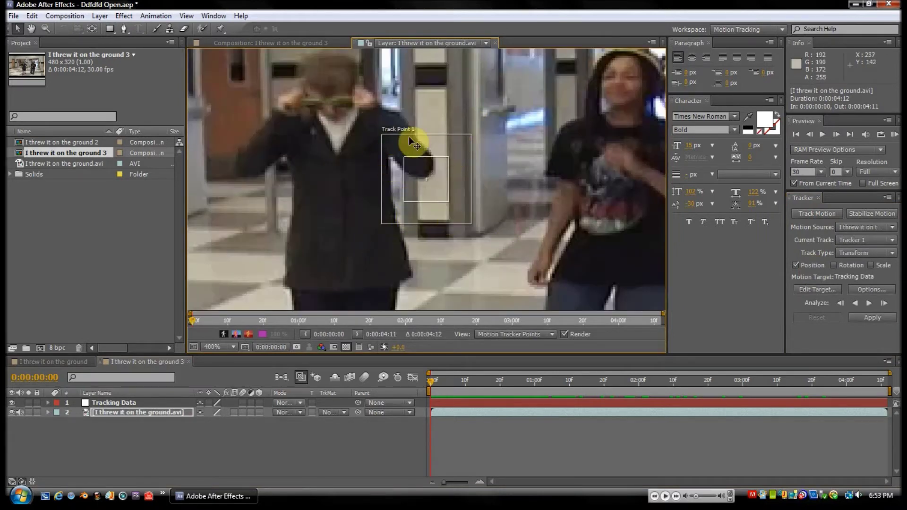
key("comma")
key("comma")
key("period")
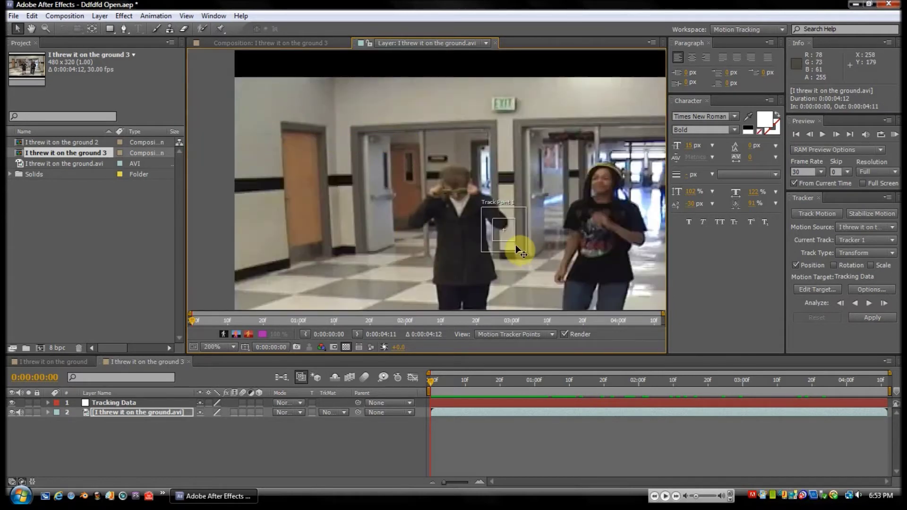
Step: Place Track Point 1 on the wall by the left door, shrink its search box, and enable Rotation
left_click_drag(519, 237, 289, 136)
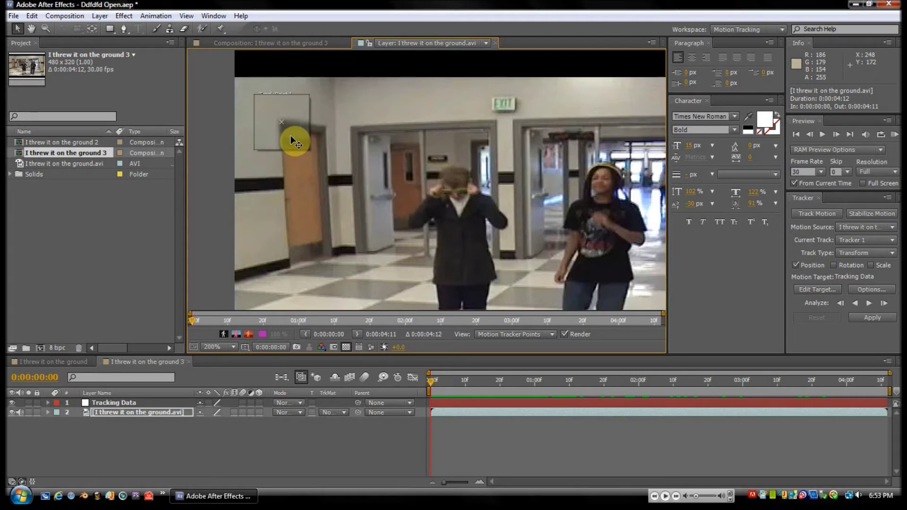
mouse_move(290, 135)
left_mouse_down()
mouse_move(326, 164)
mouse_move(295, 135)
left_mouse_up()
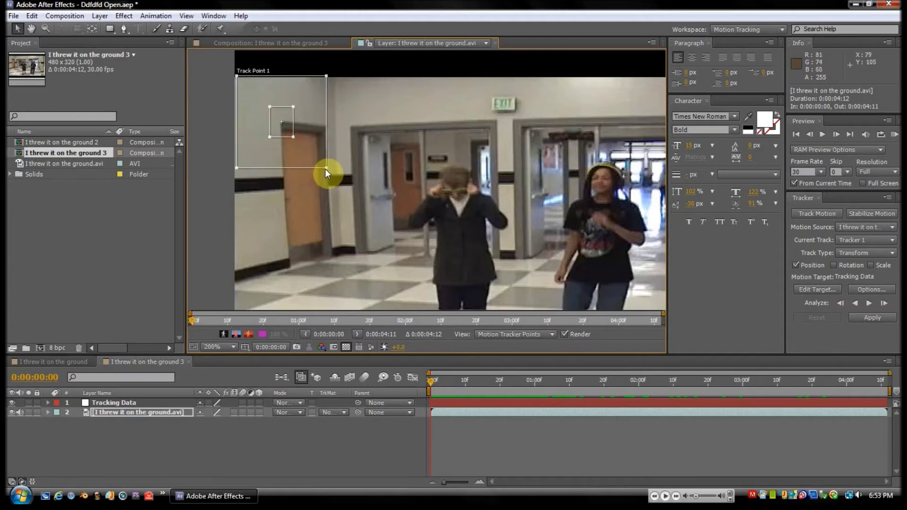
mouse_move(326, 169)
left_mouse_down()
mouse_move(309, 148)
mouse_move(313, 162)
left_mouse_up()
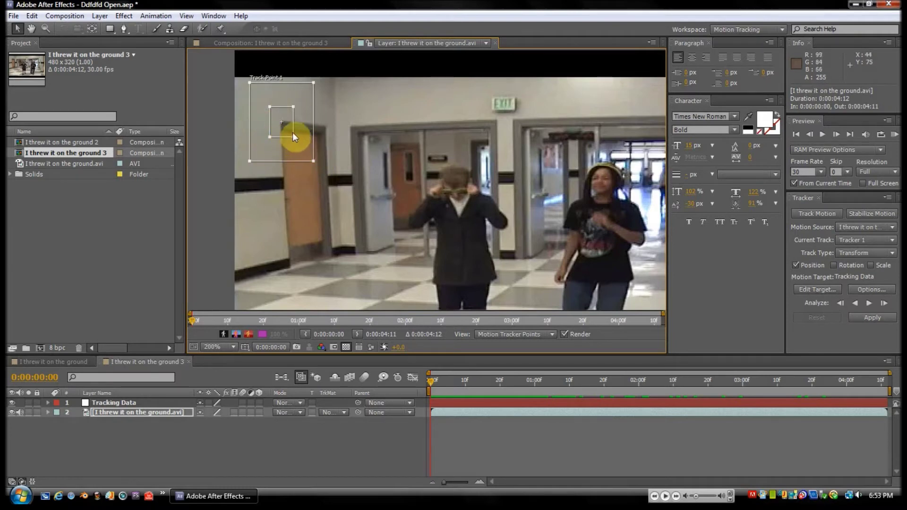
scroll(528, 253, "up", 1)
scroll(495, 298, "down", 3)
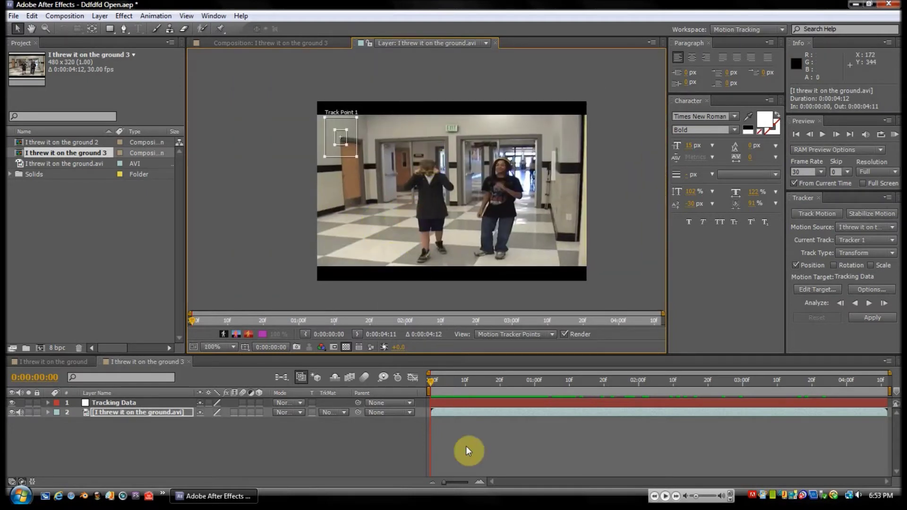
mouse_move(439, 383)
left_mouse_down()
mouse_move(543, 395)
mouse_move(679, 381)
mouse_move(430, 397)
left_mouse_up()
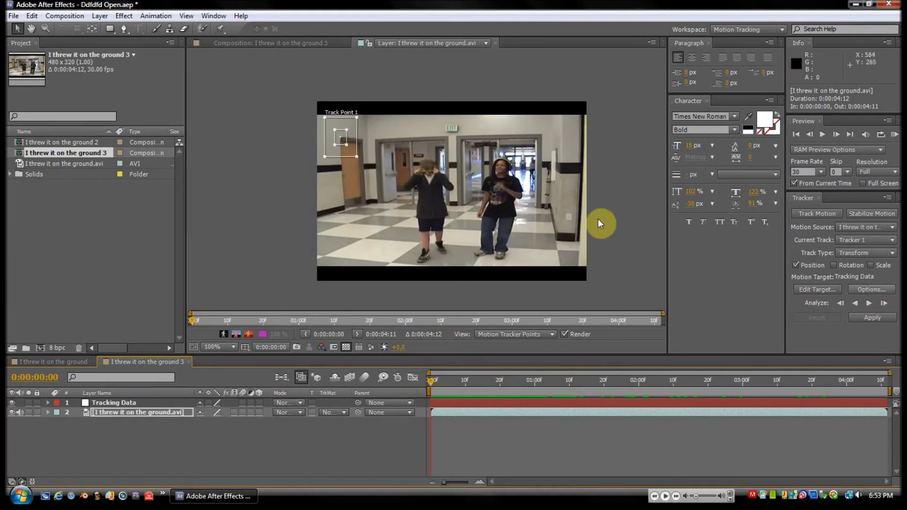
left_click(835, 264)
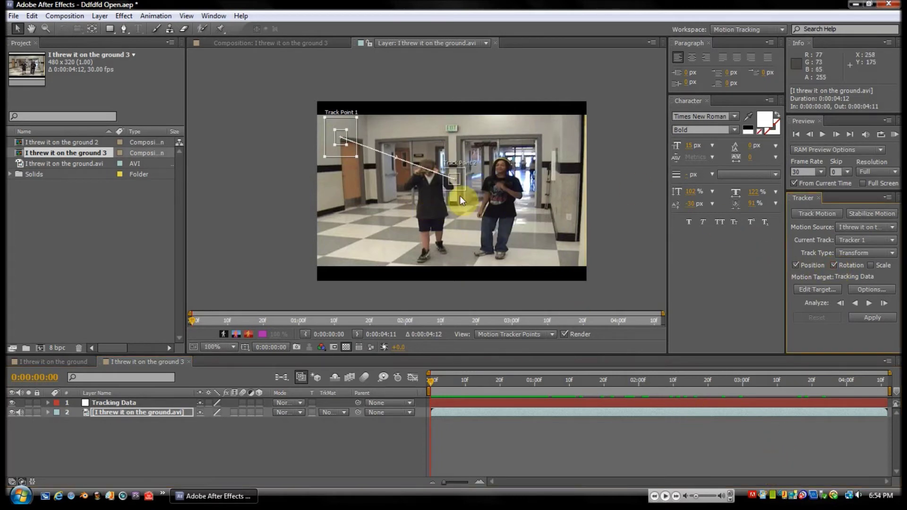
Step: Position Track Point 2 on the wall just right of Track Point 1, then analyze forward
left_click_drag(460, 195, 373, 150)
scroll(381, 161, "up", 2)
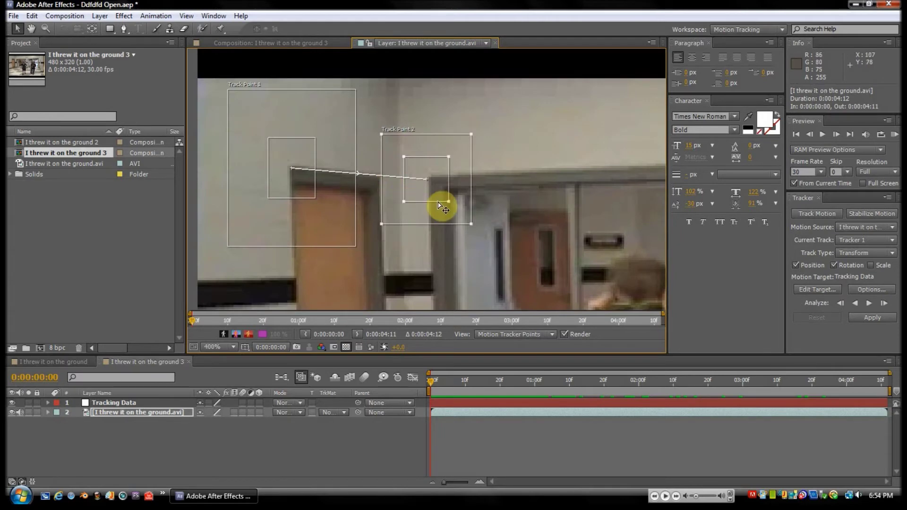
left_click_drag(439, 203, 488, 258)
scroll(489, 257, "down", 5)
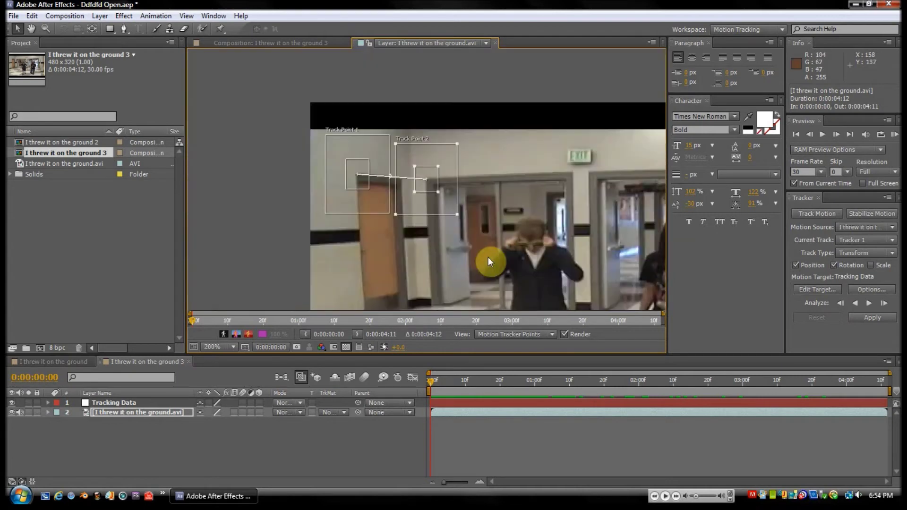
scroll(426, 221, "up", 2)
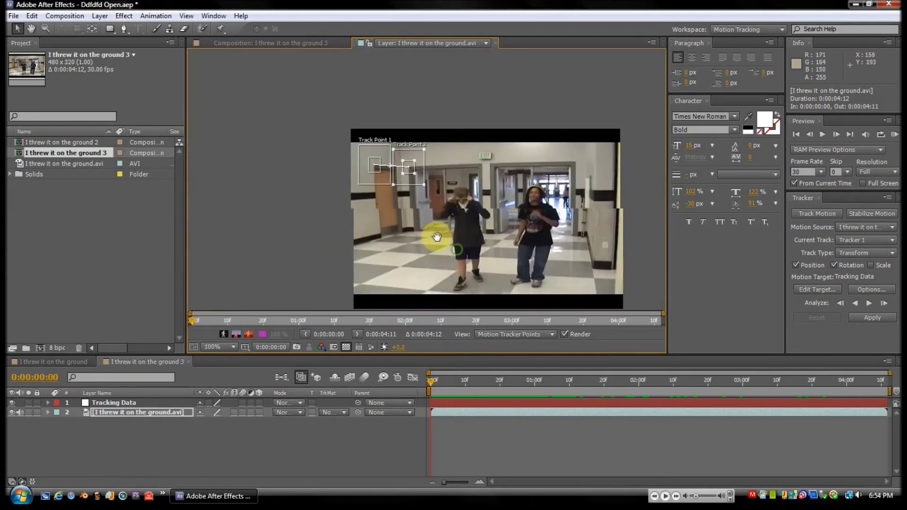
left_click(875, 303)
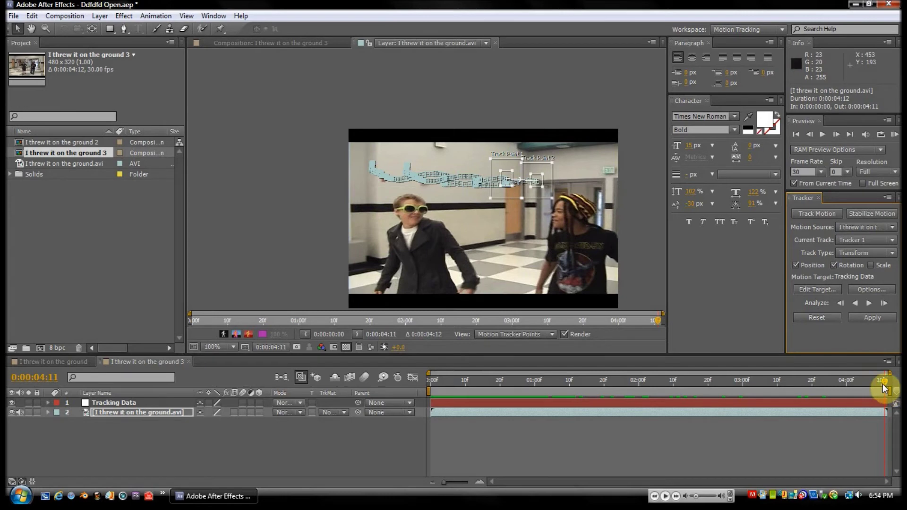
Step: Scrub and play through the clip to verify the track, then return to frame 0
left_click_drag(851, 390, 498, 416)
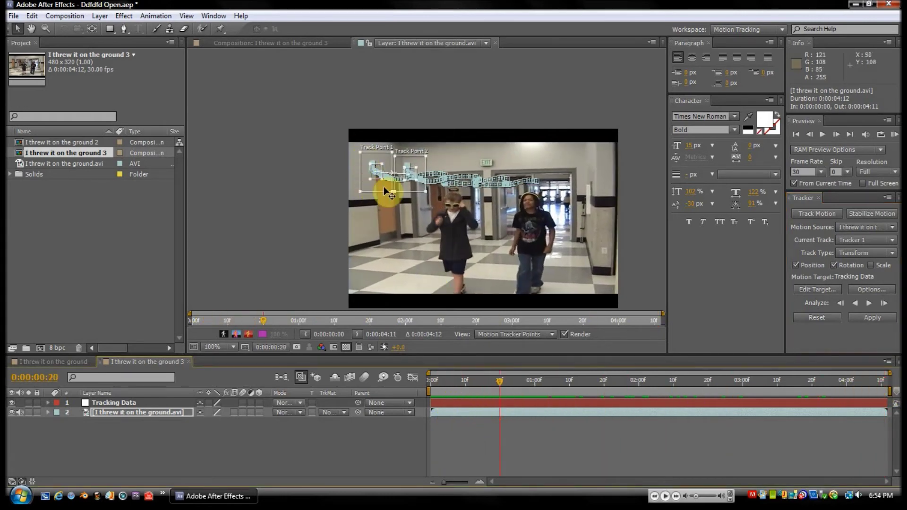
left_click_drag(502, 387, 702, 422)
key("space")
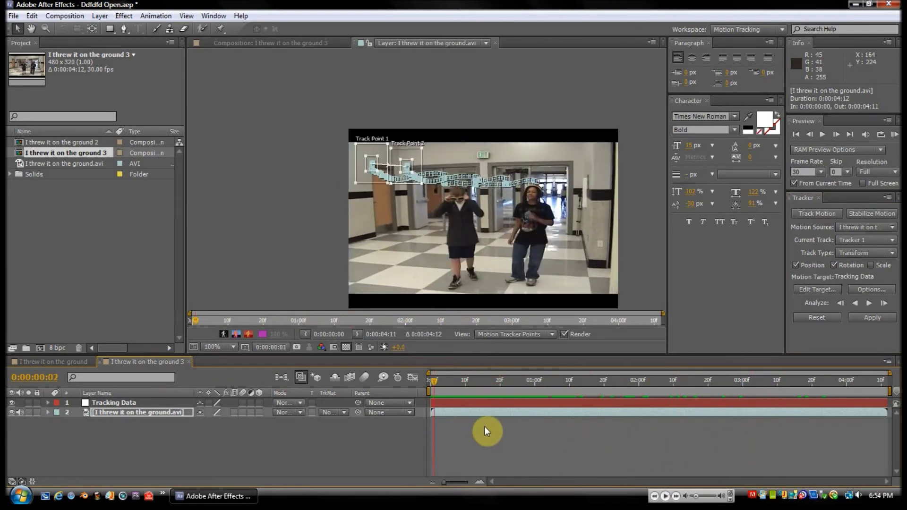
left_click_drag(580, 380, 829, 378)
key("Home")
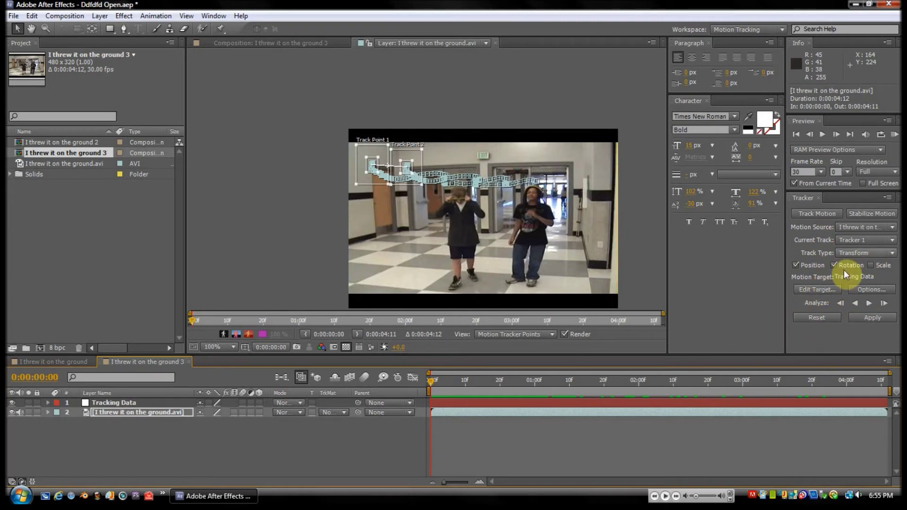
Step: Set Tracking Data as the motion target layer
left_click(829, 289)
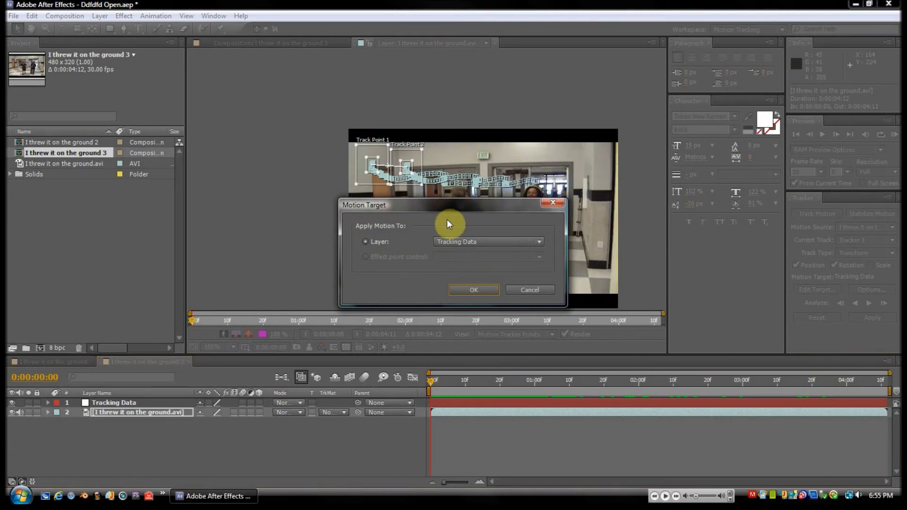
left_click(460, 244)
left_click(456, 242)
left_click(457, 243)
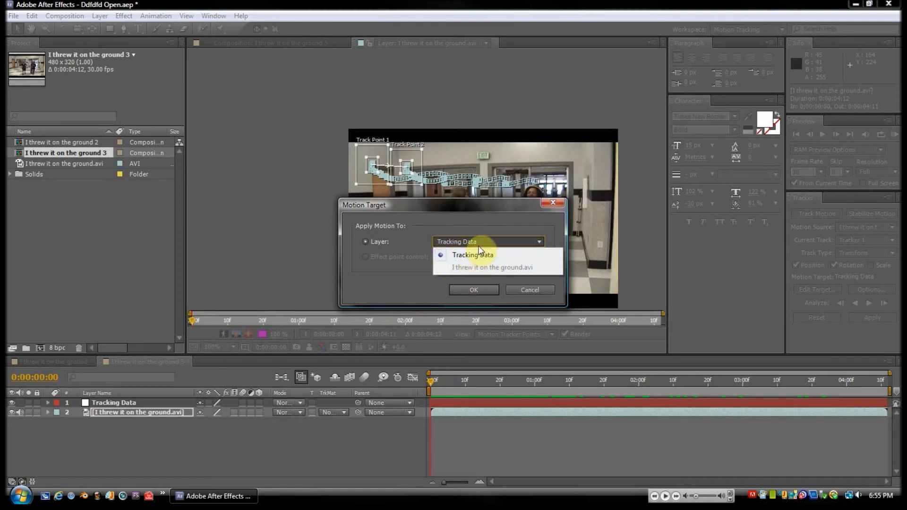
left_click(468, 255)
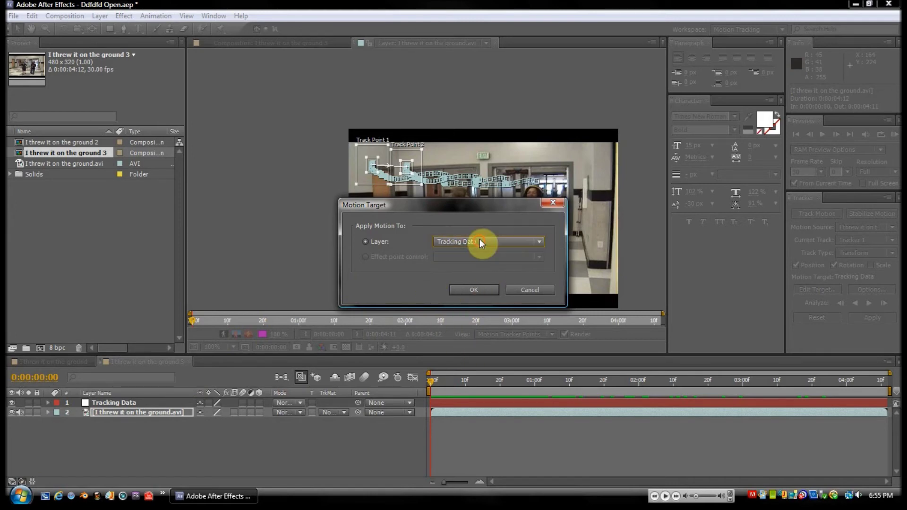
left_click(473, 291)
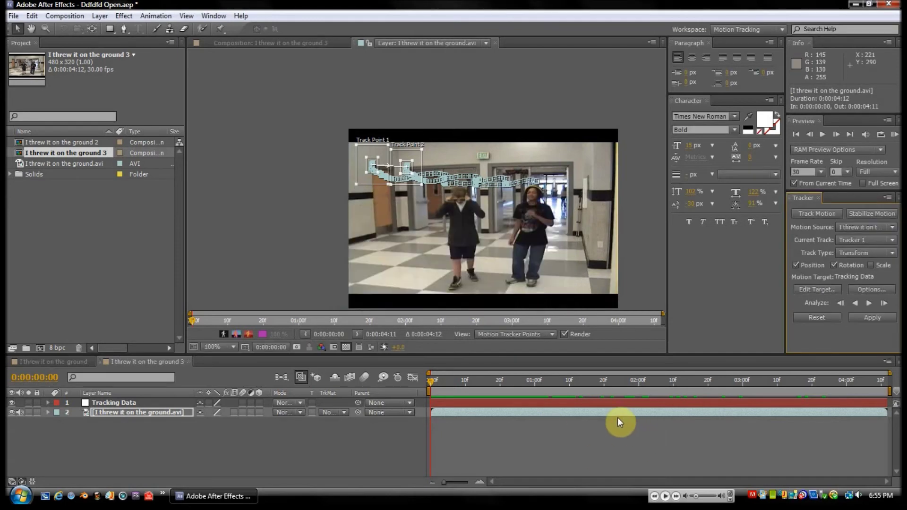
Step: Apply the tracked motion to Tracking Data in X and Y dimensions
left_click(874, 319)
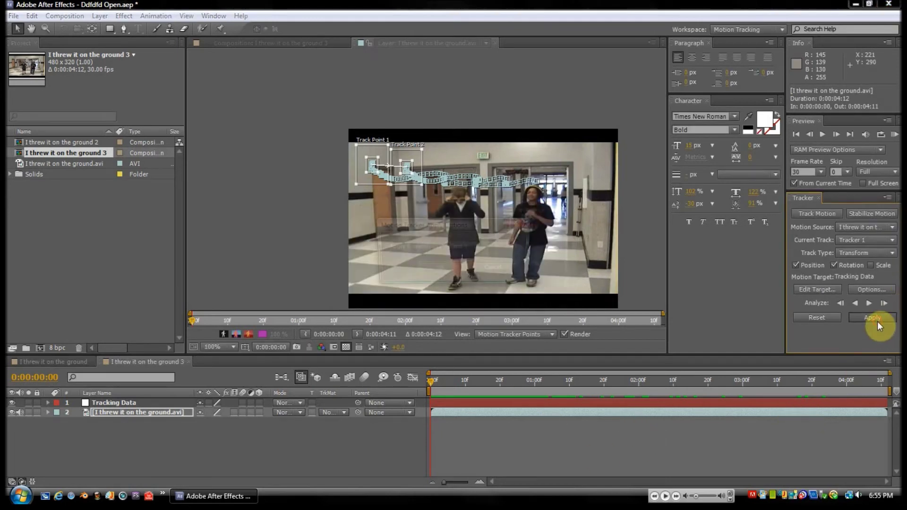
left_click(479, 246)
left_click(474, 250)
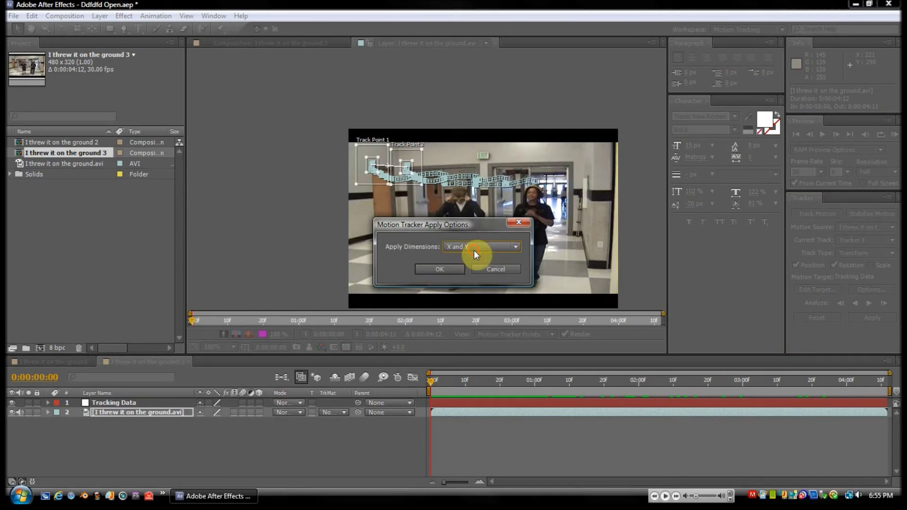
left_click(451, 269)
left_click(102, 418)
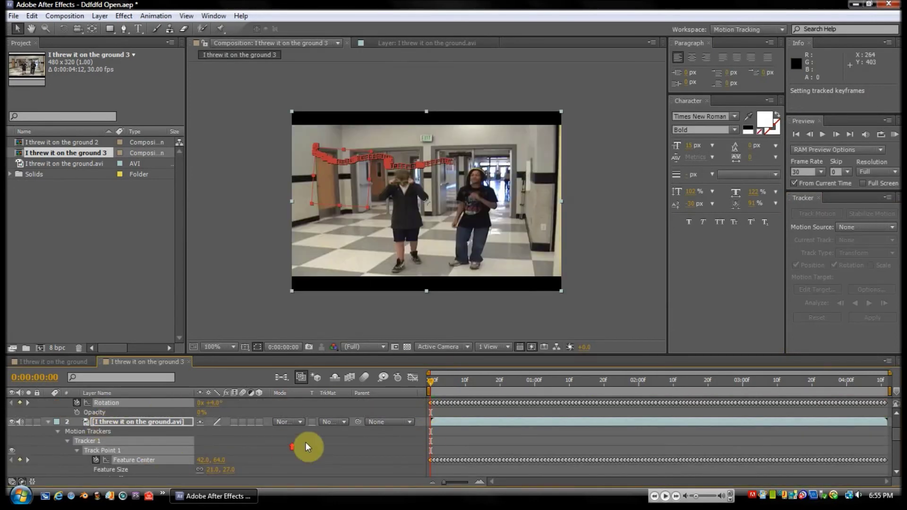
Step: Collapse the clip's tracker properties, deselect layers, and scrub and play the tracked footage
scroll(307, 447, "down", 1)
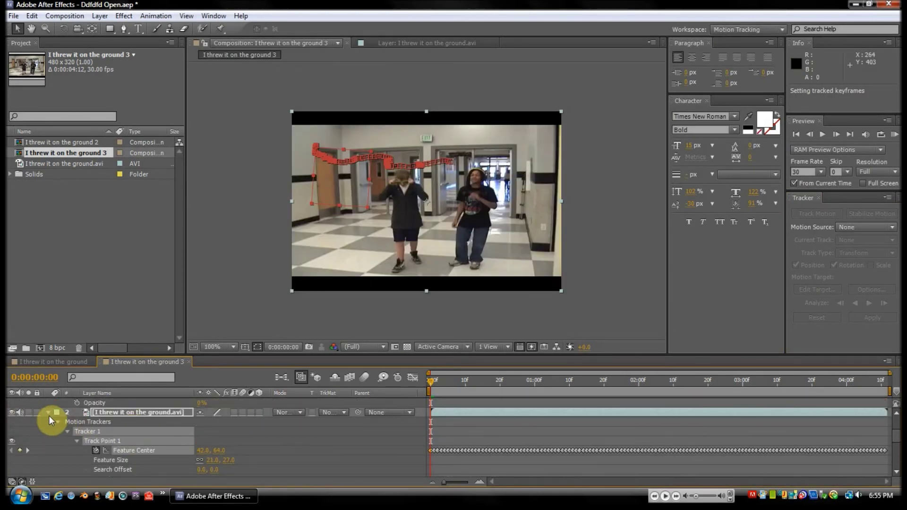
left_click(47, 413)
left_click(50, 442)
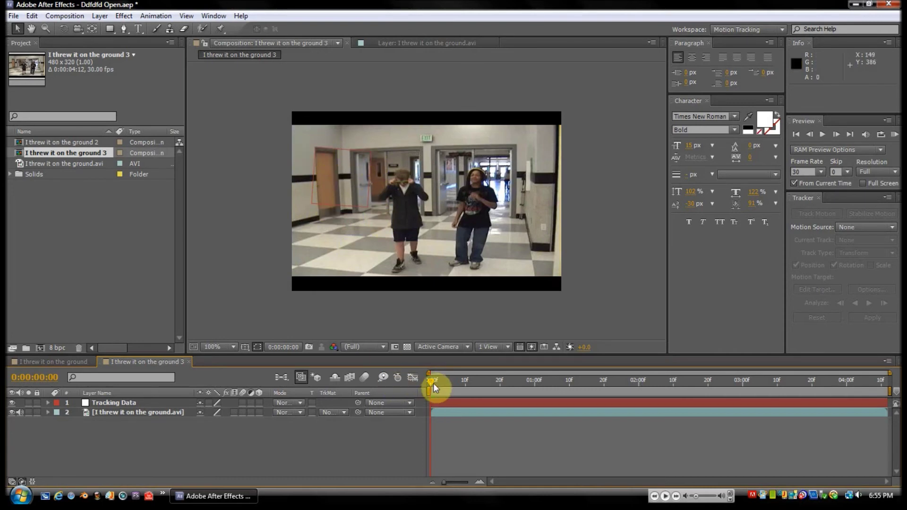
left_click_drag(433, 378, 442, 449)
key("space")
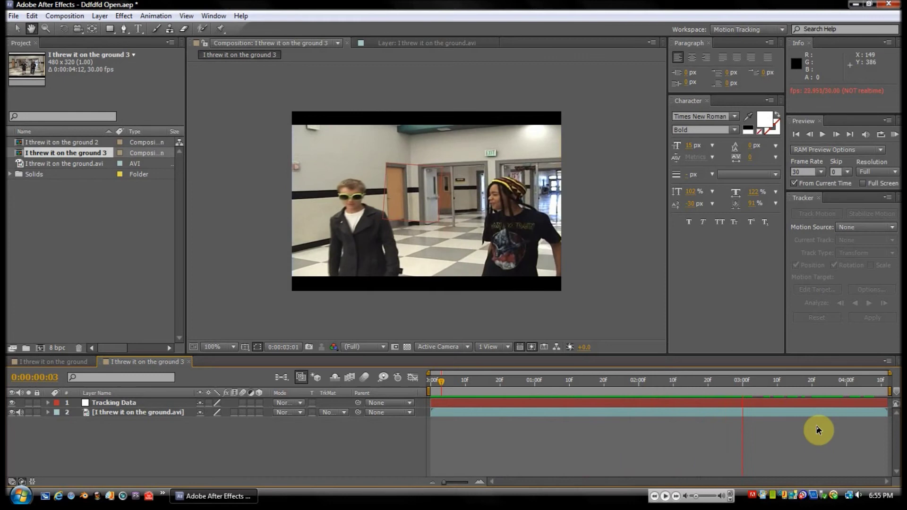
left_click(789, 376)
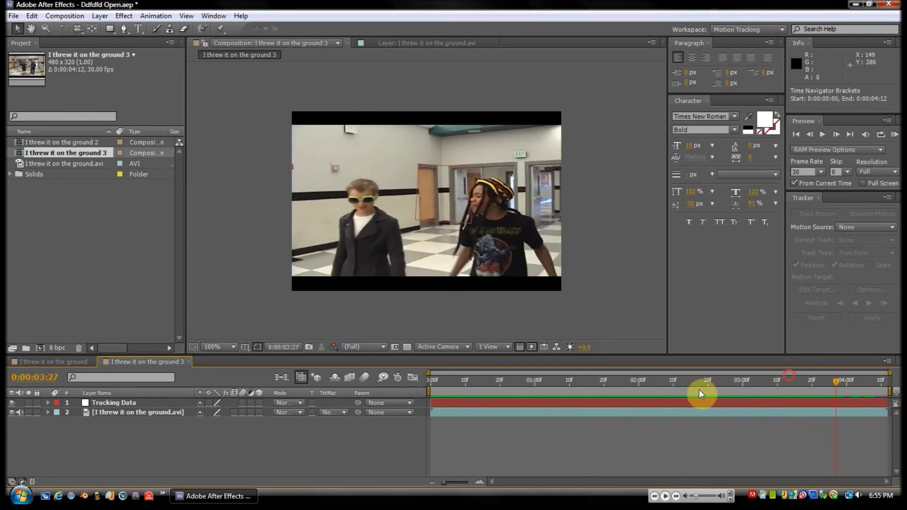
left_click_drag(640, 381, 424, 441)
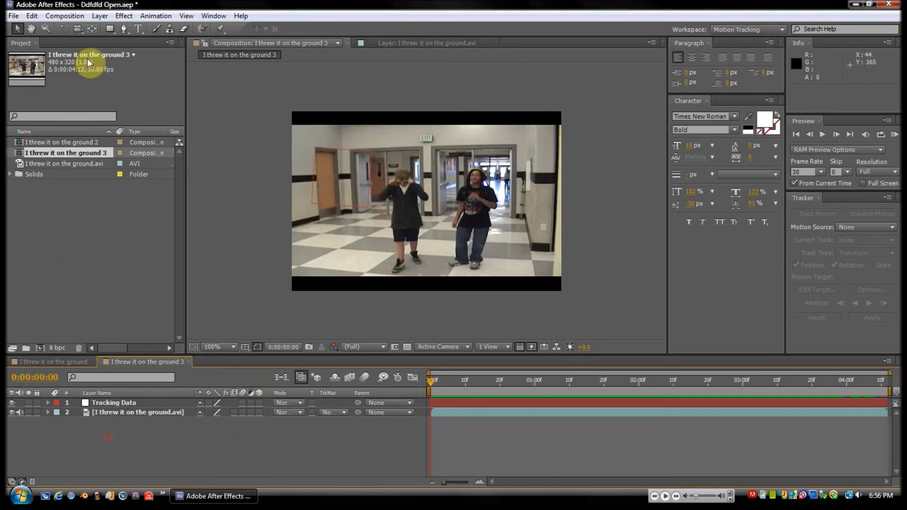
Step: Create a 'Dsquare97' text layer on the wall, sized 16 px with black fill
left_click(138, 29)
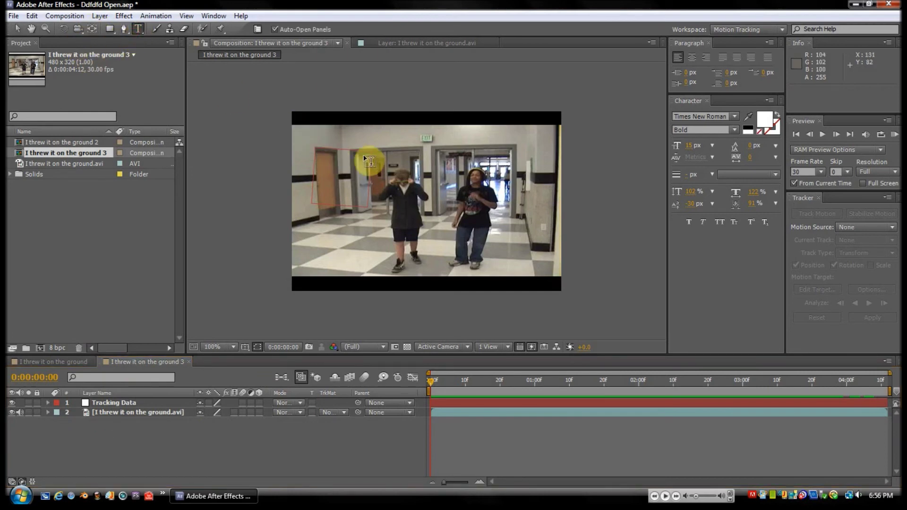
left_click(395, 185)
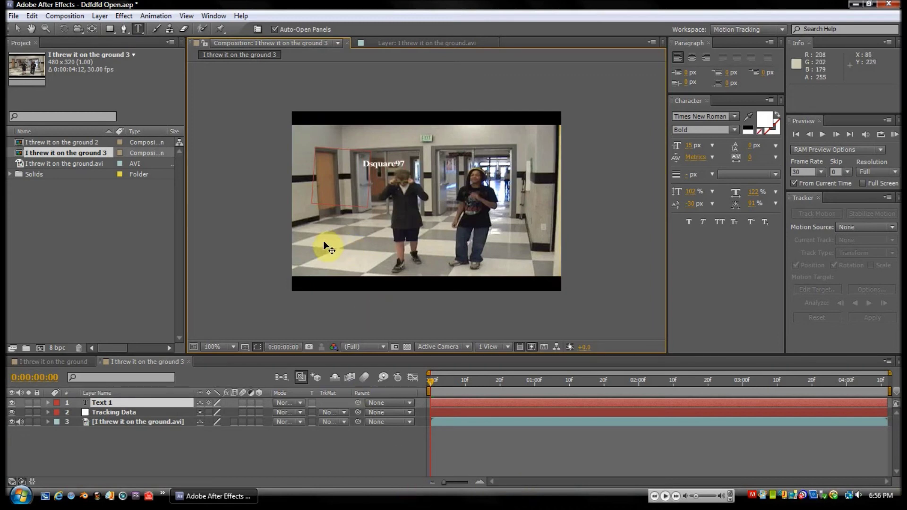
double_click(387, 173)
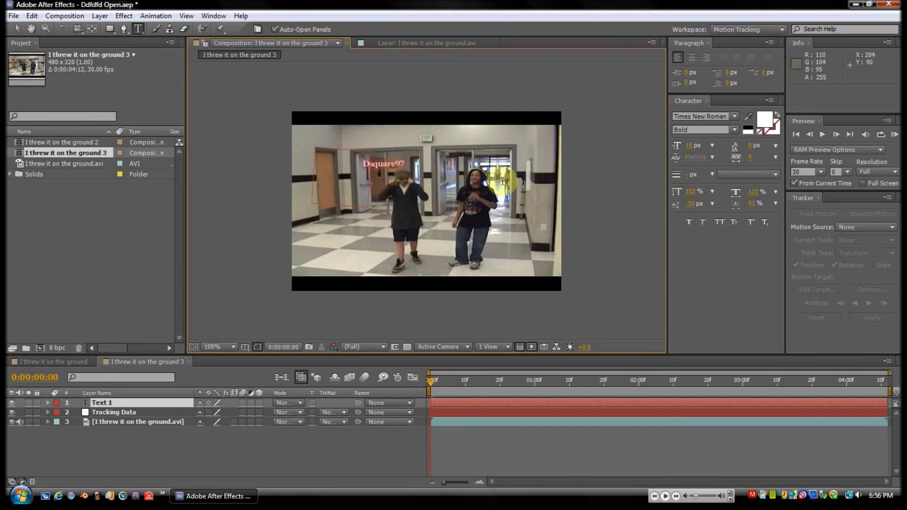
left_click_drag(695, 146, 734, 141)
left_click(748, 128)
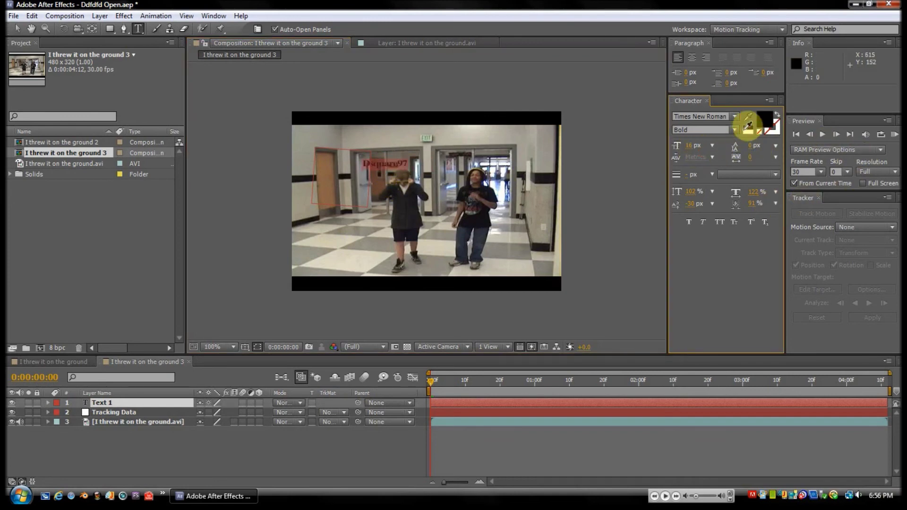
Step: Move the Dsquare97 text up above the doorways and preview from about two seconds
left_click(17, 28)
left_click_drag(396, 169, 389, 138)
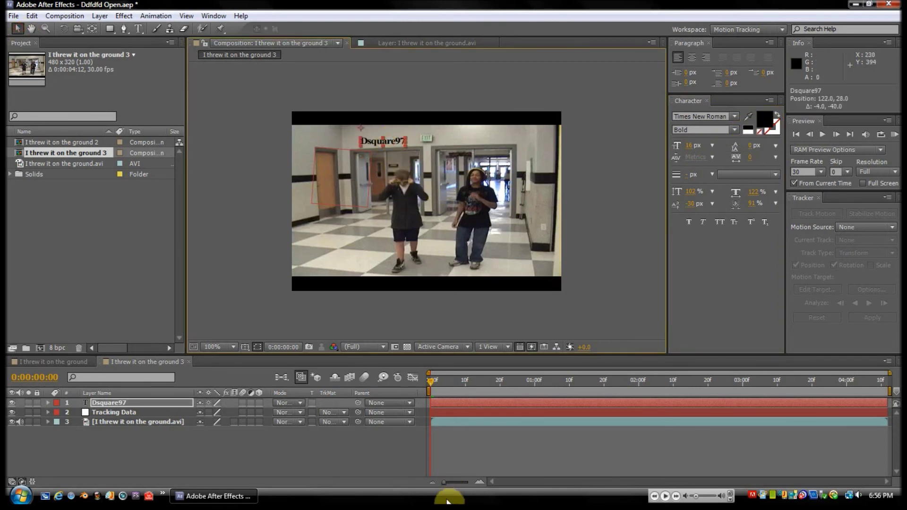
left_click(451, 449)
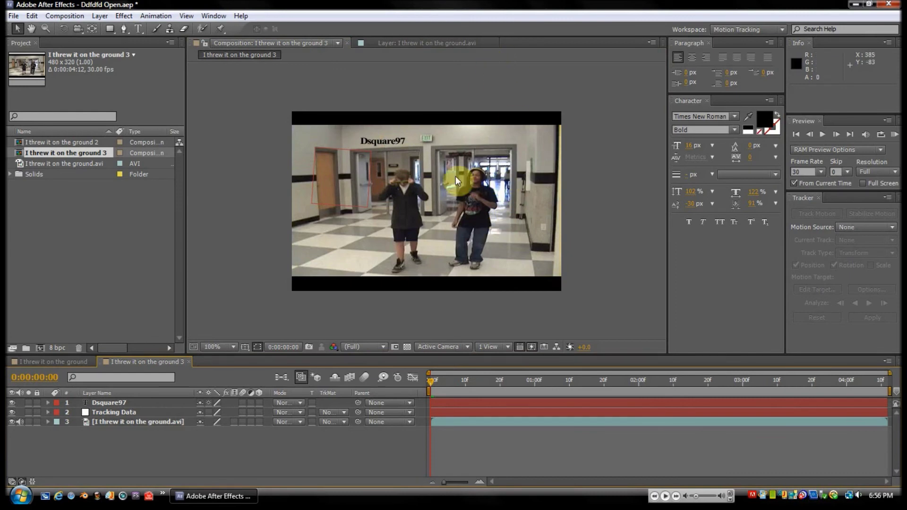
left_click_drag(432, 380, 653, 380)
key("space")
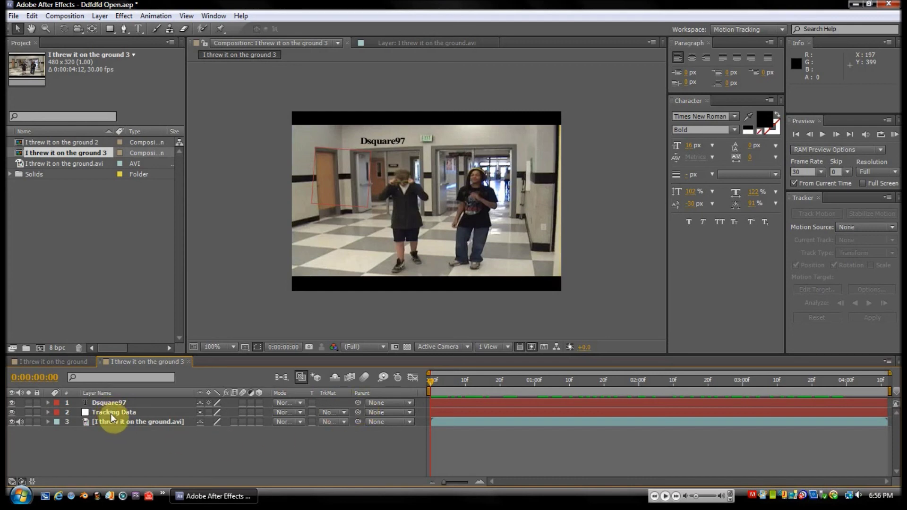
Step: Pick-whip the Dsquare97 layer's parent to Tracking Data and scrub back to confirm it tracks
left_click(409, 404)
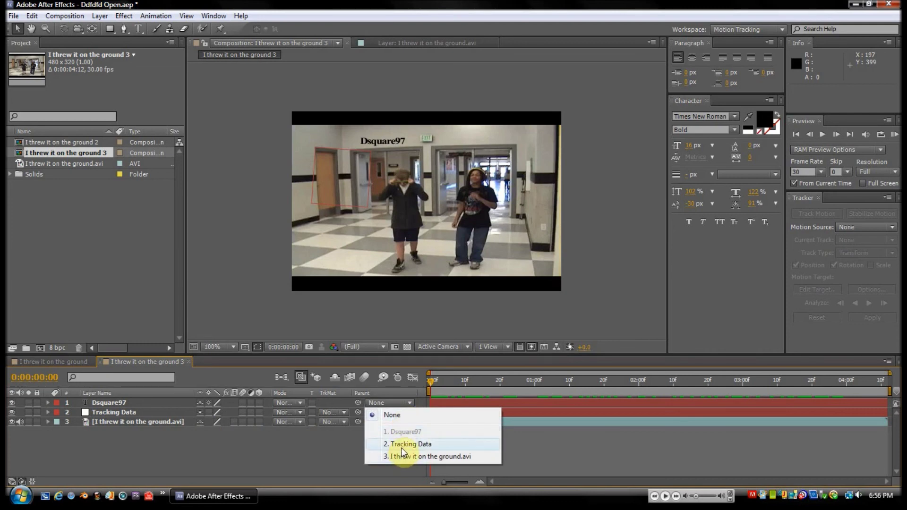
left_click(286, 460)
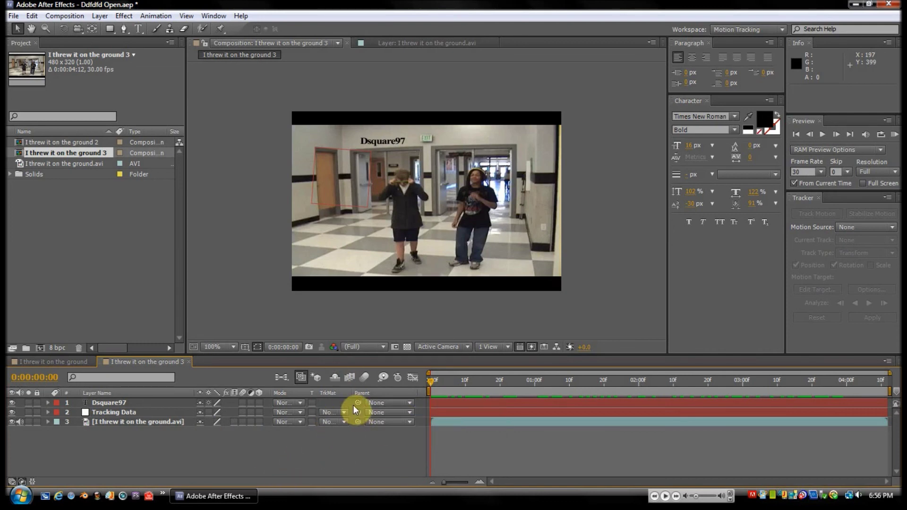
left_click_drag(359, 403, 95, 413)
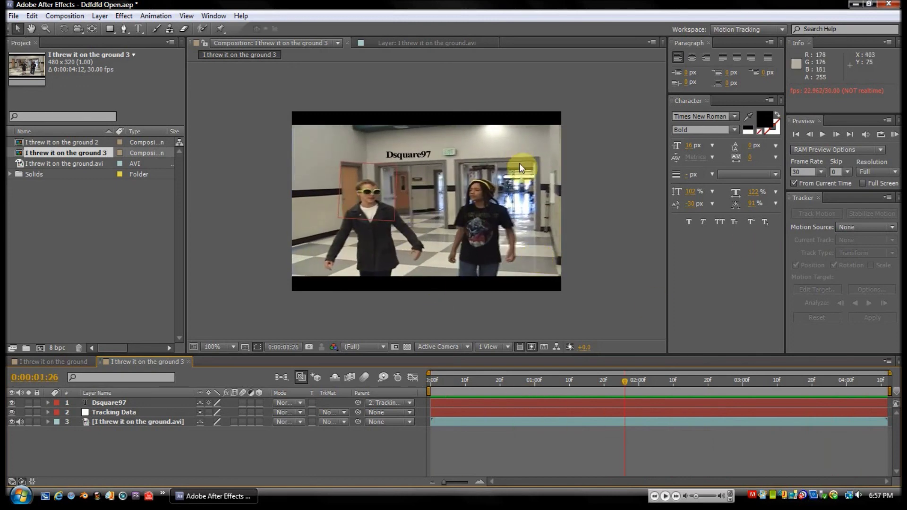
left_click_drag(626, 384, 514, 391)
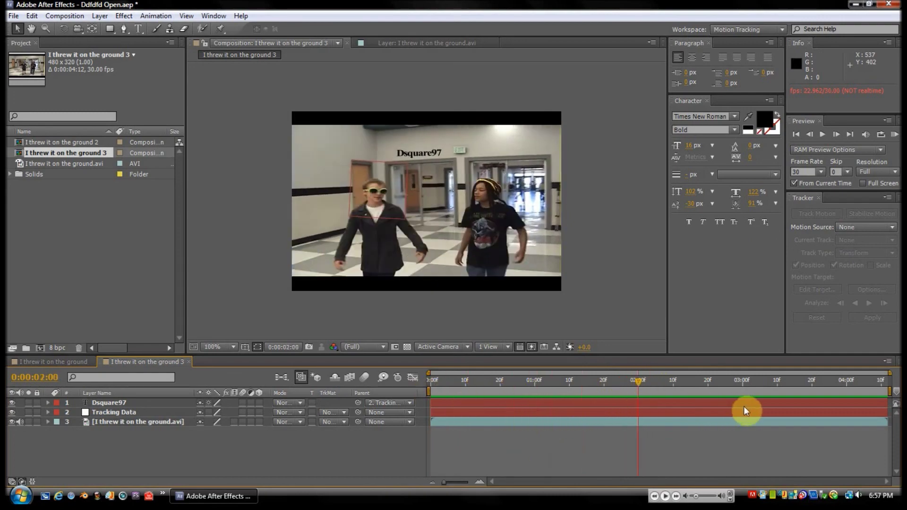